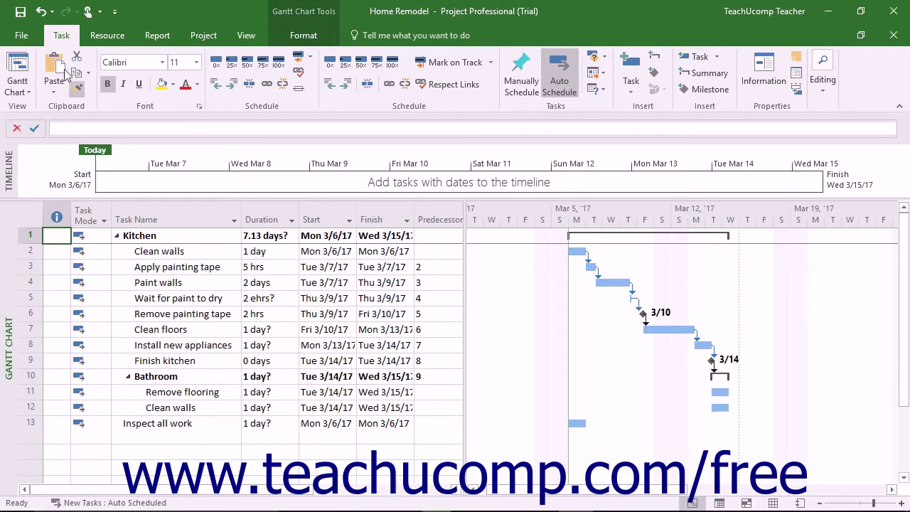
- Go back to the Gantt chart and show the Task Form as the details pane beneath it
{"action": "left_click", "coordinate": [22, 64]}
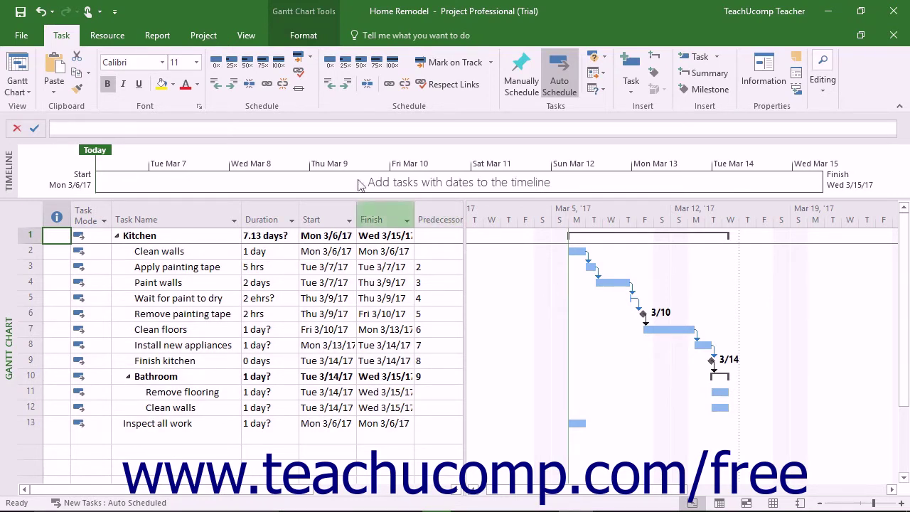
{"action": "left_click", "coordinate": [254, 37]}
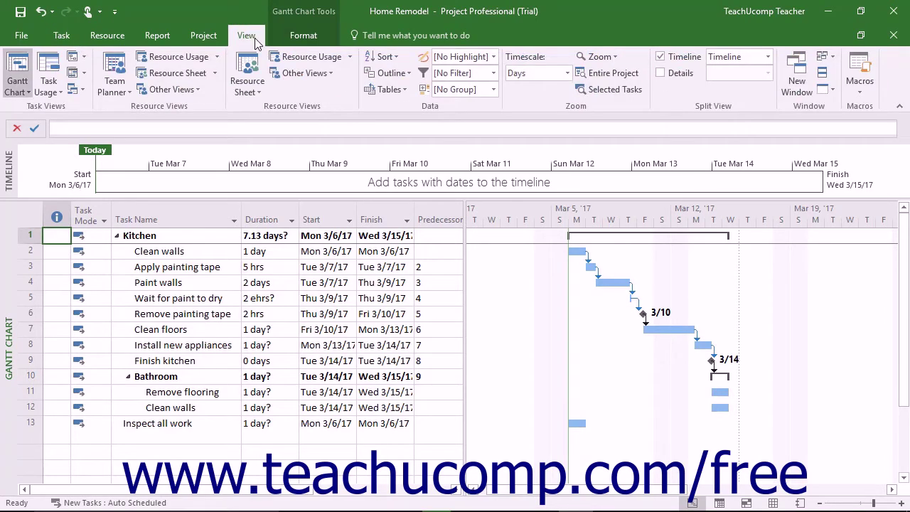
{"action": "left_click", "coordinate": [660, 75]}
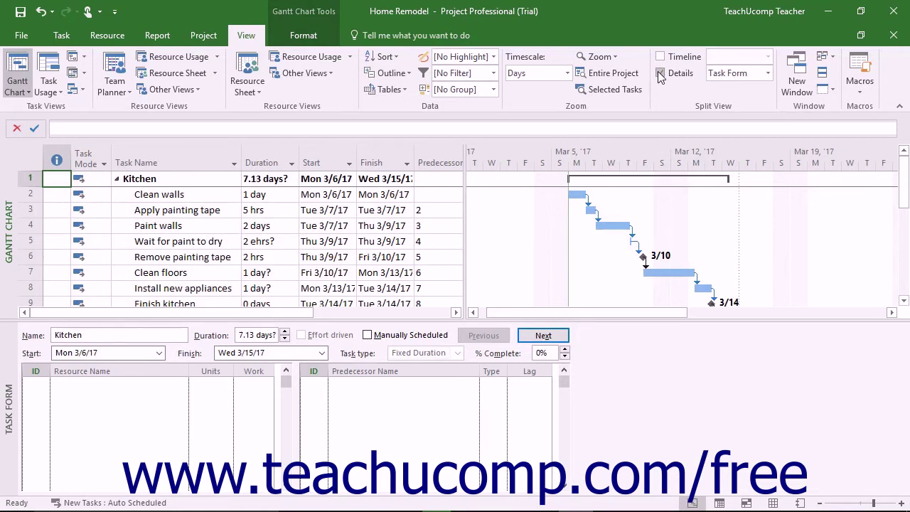
{"action": "left_click", "coordinate": [767, 73]}
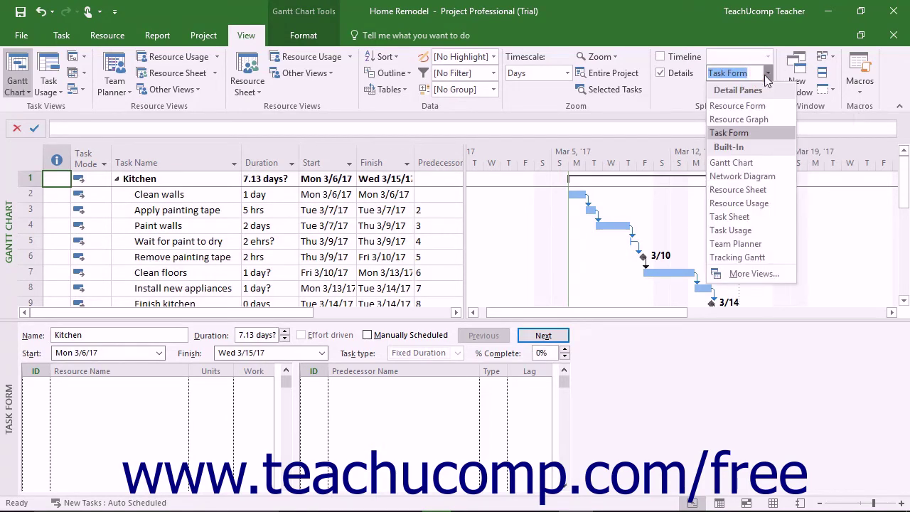
{"action": "left_click", "coordinate": [732, 134]}
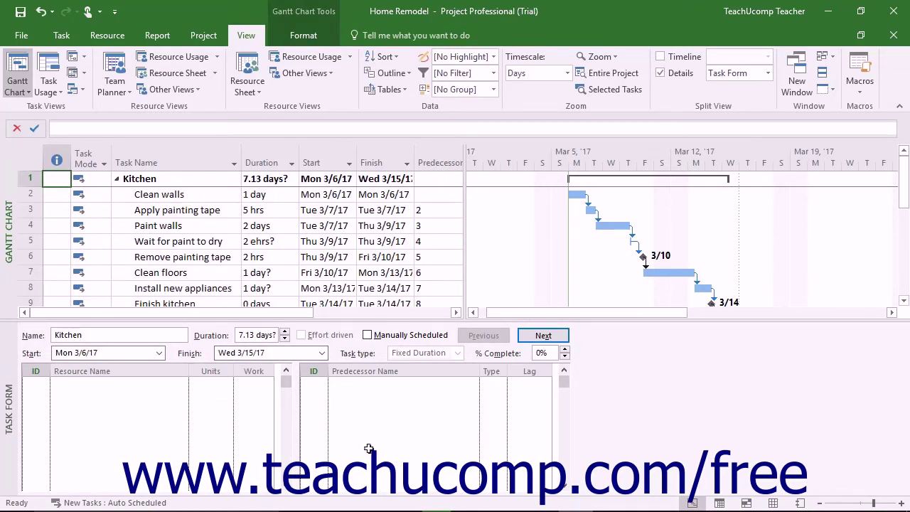
- Select the whole Clean walls row (row 2) and bring up the Resource ribbon
{"action": "left_click", "coordinate": [33, 195]}
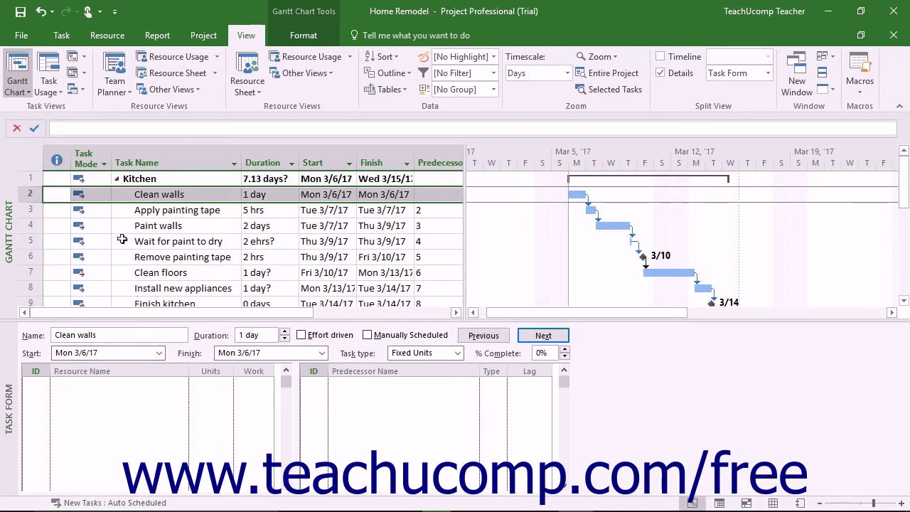
{"action": "left_click", "coordinate": [32, 196]}
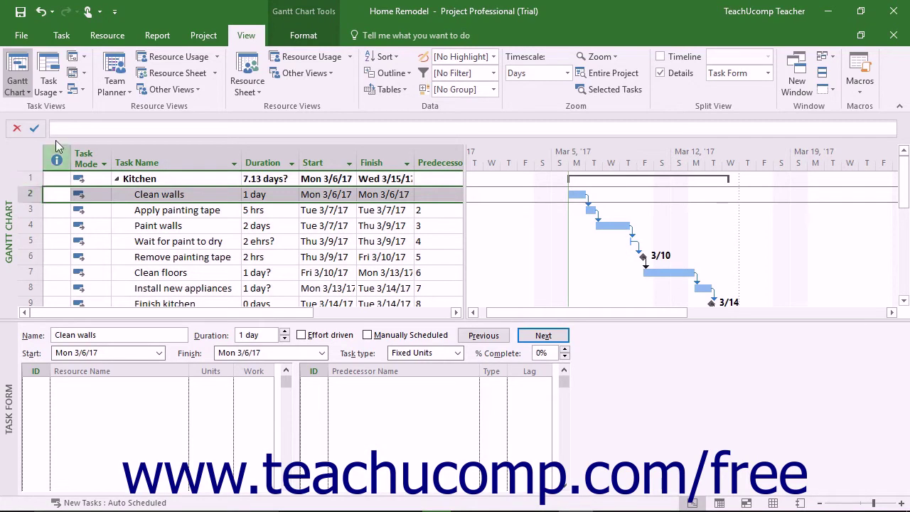
{"action": "left_click", "coordinate": [107, 36]}
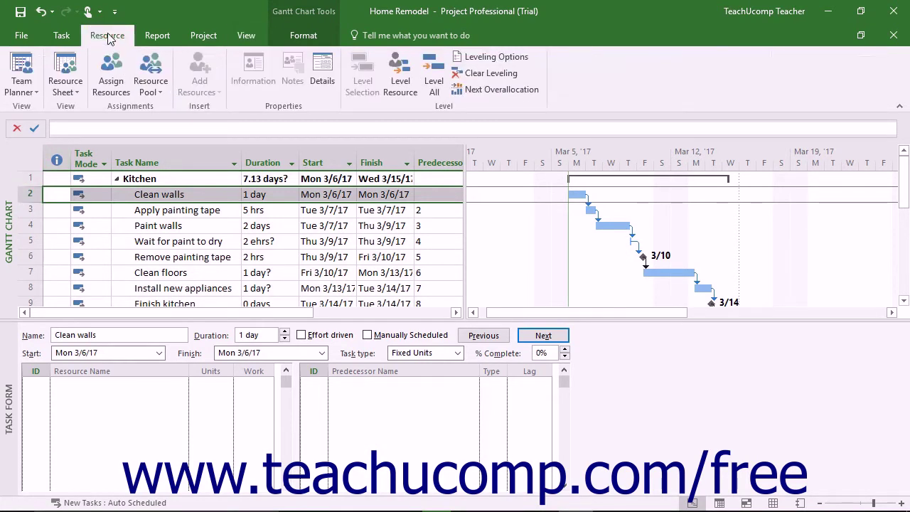
- Assign the named worker and General labor together to Clean walls via Assign Resources
{"action": "left_click", "coordinate": [111, 77]}
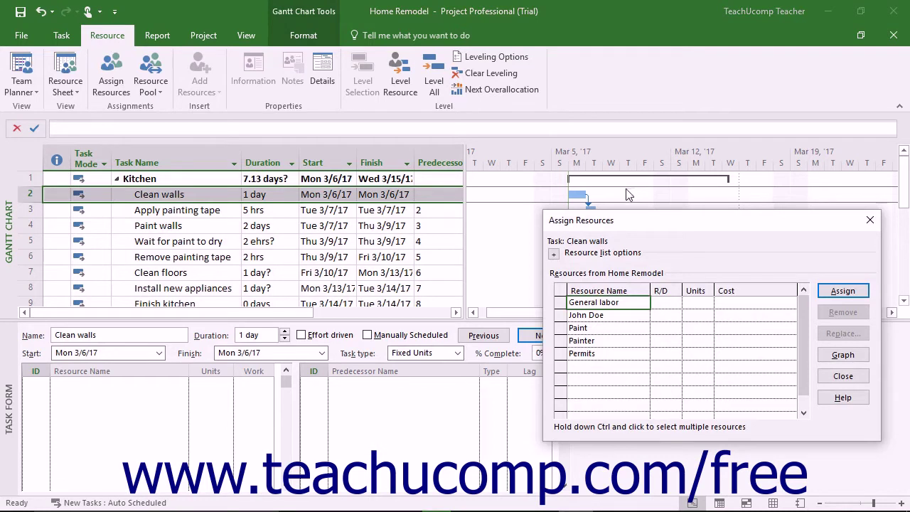
{"action": "left_click", "coordinate": [563, 315]}
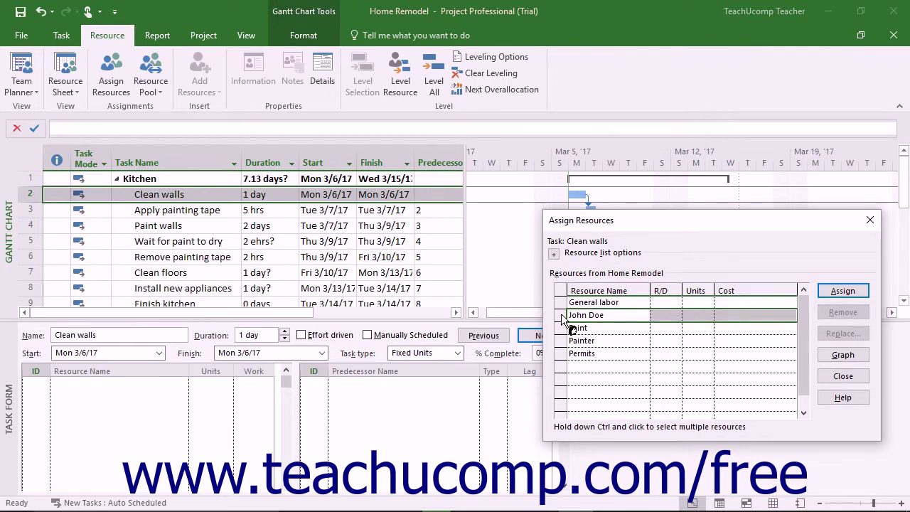
{"action": "left_click", "coordinate": [565, 305], "text": "ctrl"}
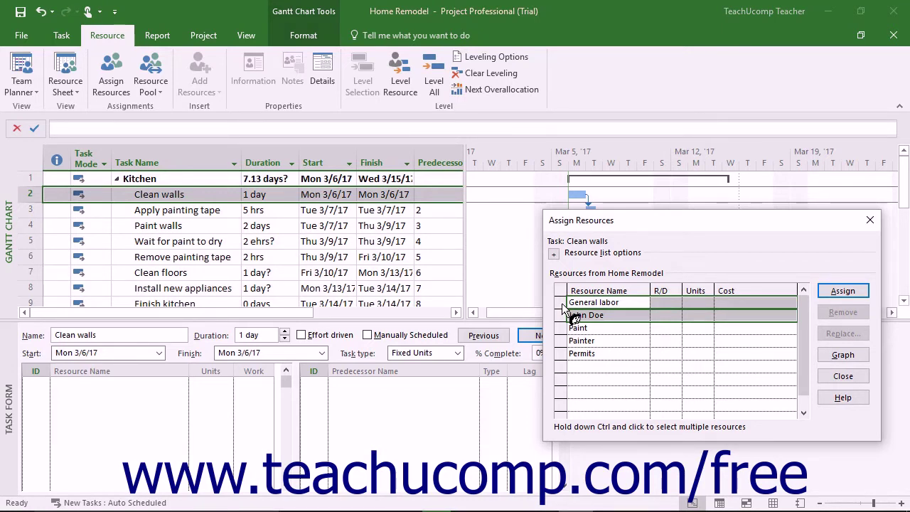
{"action": "left_click", "coordinate": [837, 291]}
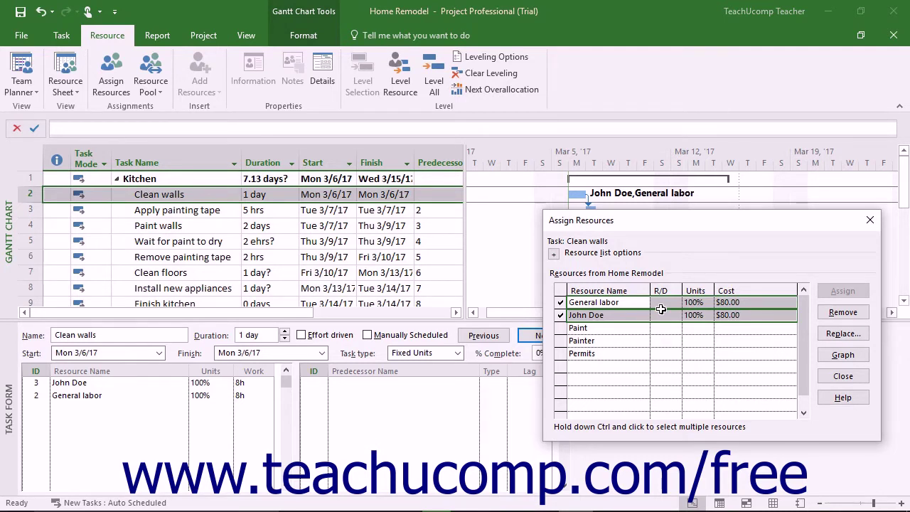
- Remove the named worker from Clean walls, then start replacing General labor with another resource
{"action": "left_click", "coordinate": [589, 315]}
{"action": "left_click", "coordinate": [562, 316]}
{"action": "left_click", "coordinate": [562, 315]}
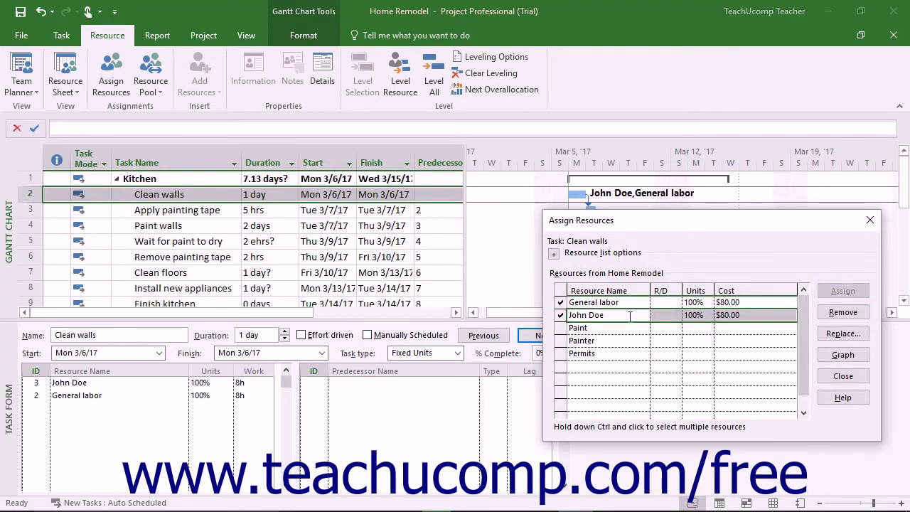
{"action": "left_click", "coordinate": [841, 313]}
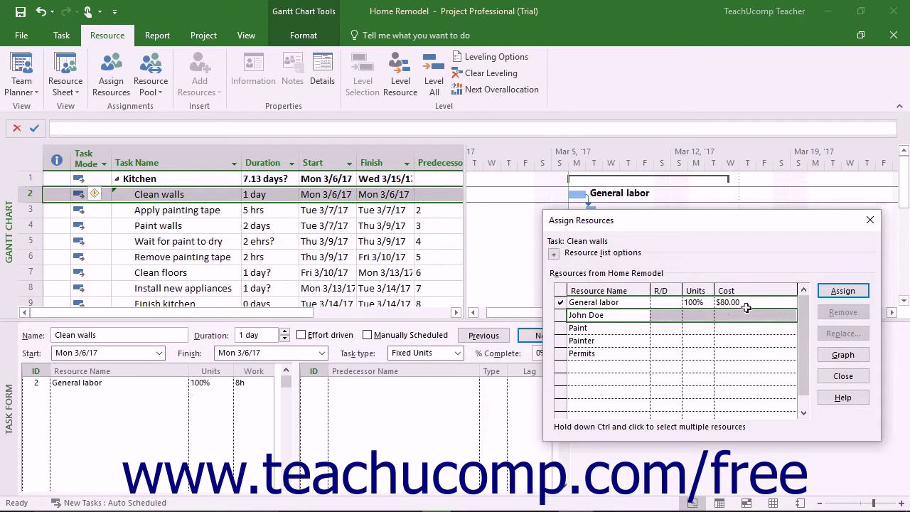
{"action": "left_click", "coordinate": [562, 304]}
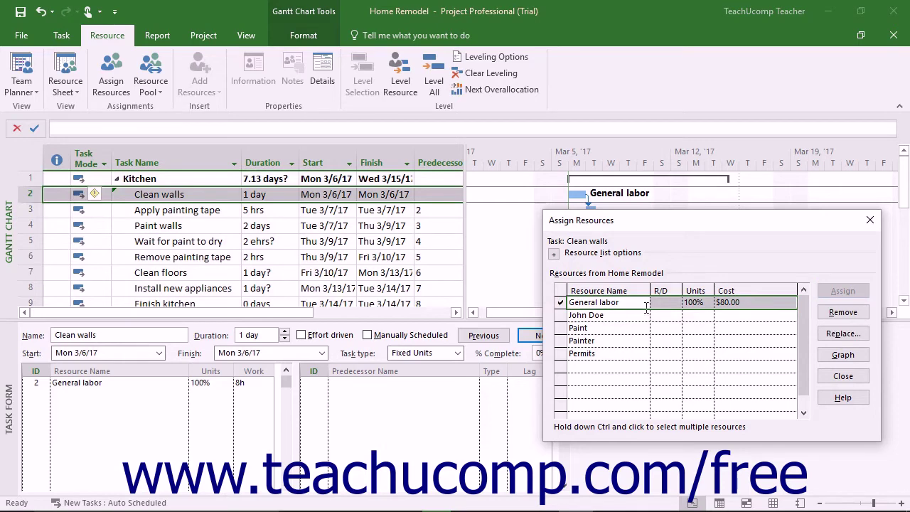
{"action": "left_click", "coordinate": [829, 336]}
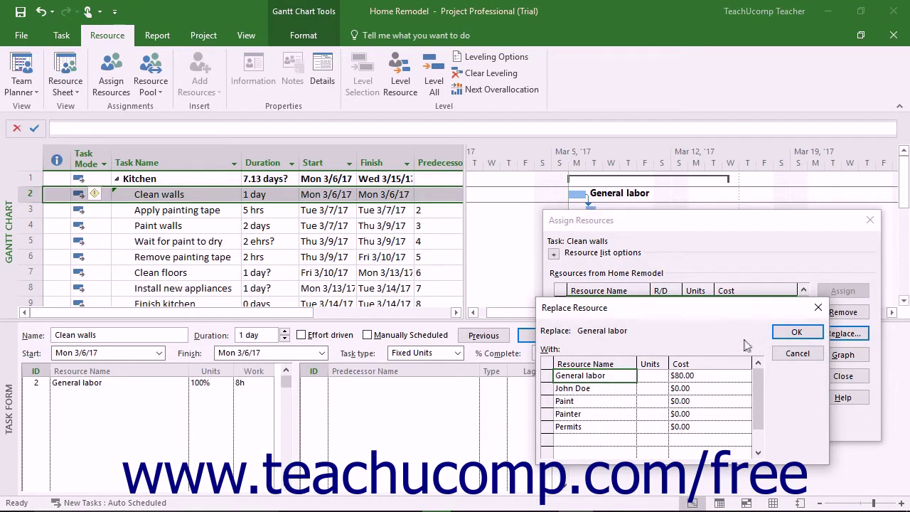
- Pick the named worker as the replacement for General labor and confirm
{"action": "left_click", "coordinate": [557, 388]}
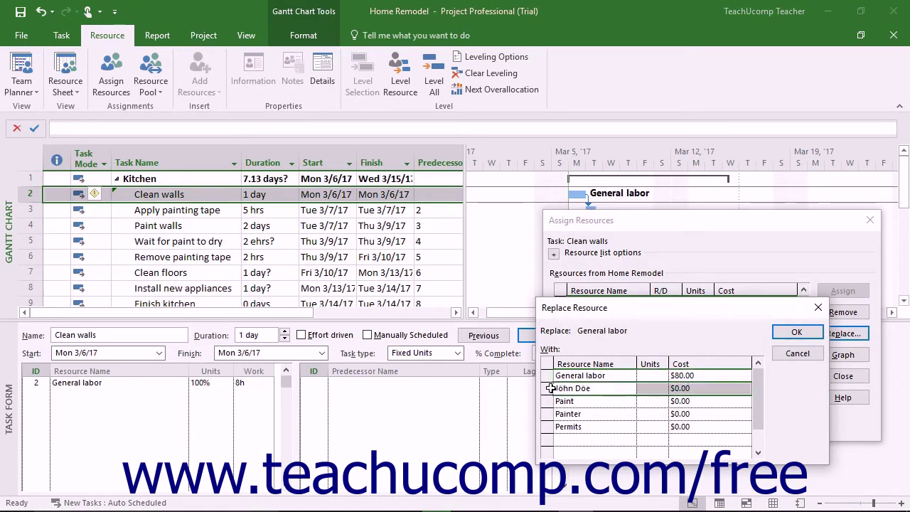
{"action": "left_click", "coordinate": [792, 333]}
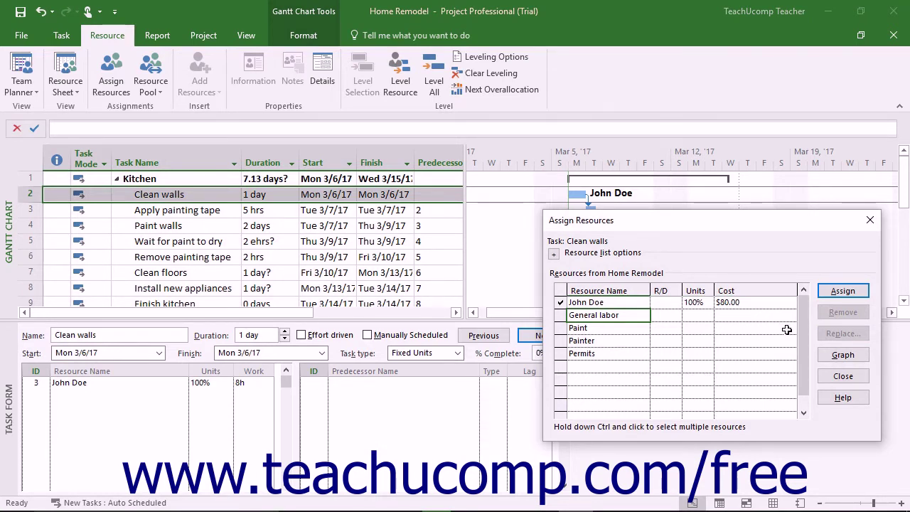
- Close the Assign Resources dialog to return to the Gantt chart and Task Form
{"action": "left_click", "coordinate": [843, 377]}
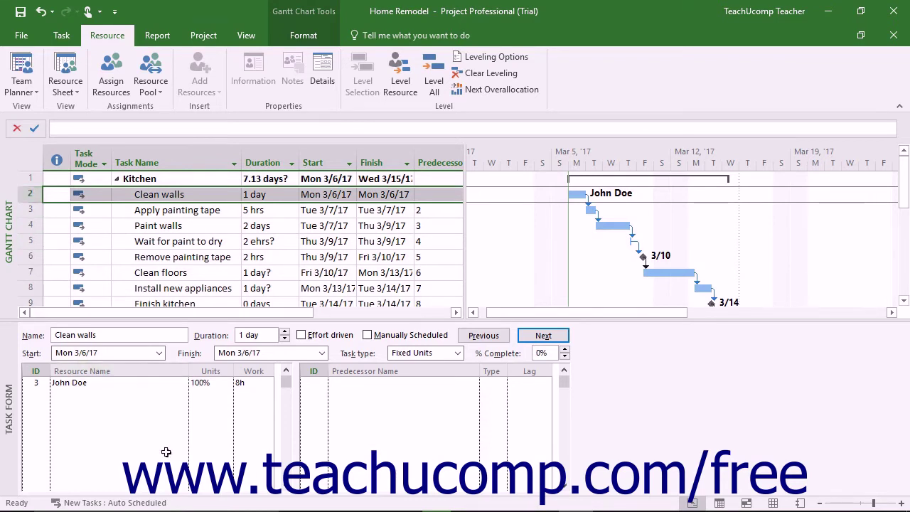
- Add General labor as a second Task Form resource, tick Effort driven, and keep Fixed Units
{"action": "left_click", "coordinate": [105, 394]}
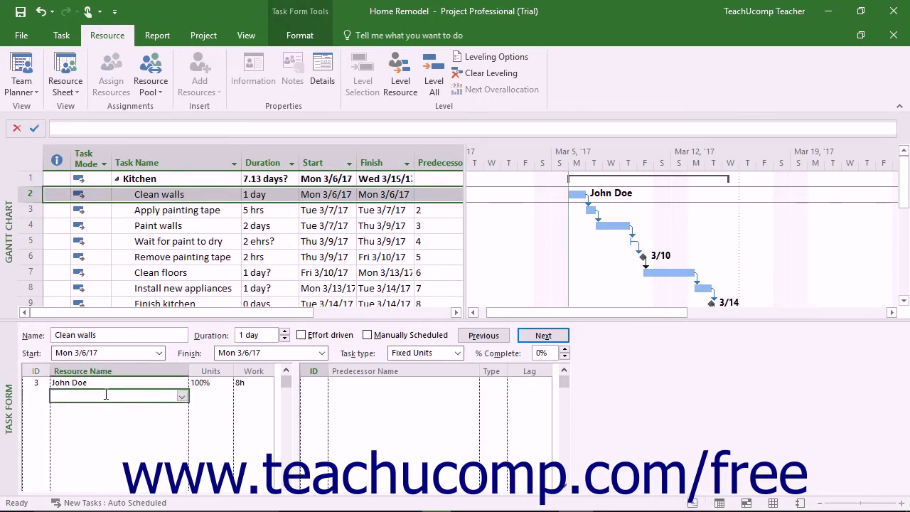
{"action": "left_click", "coordinate": [184, 397]}
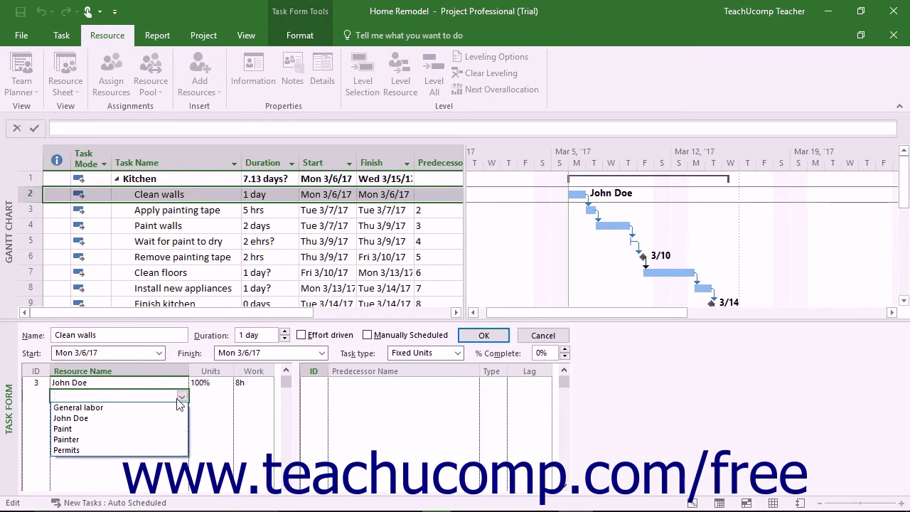
{"action": "left_click", "coordinate": [157, 408]}
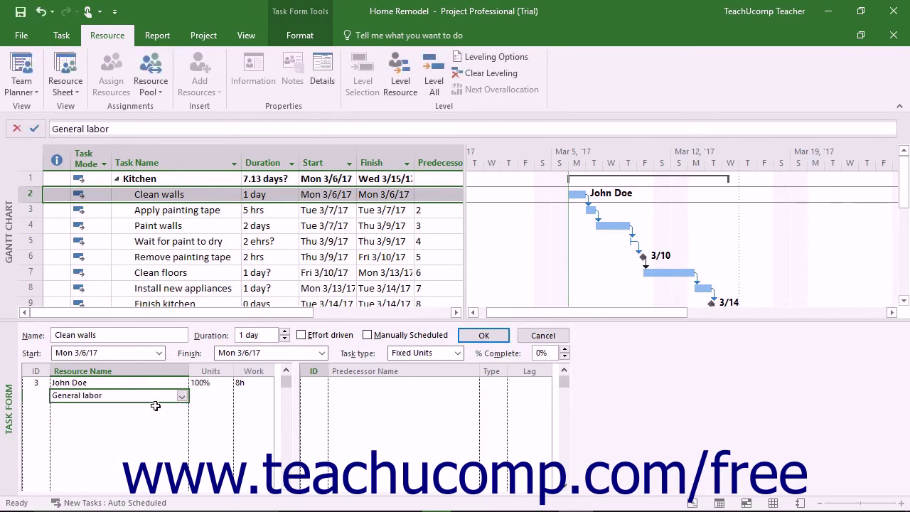
{"action": "left_click", "coordinate": [302, 336]}
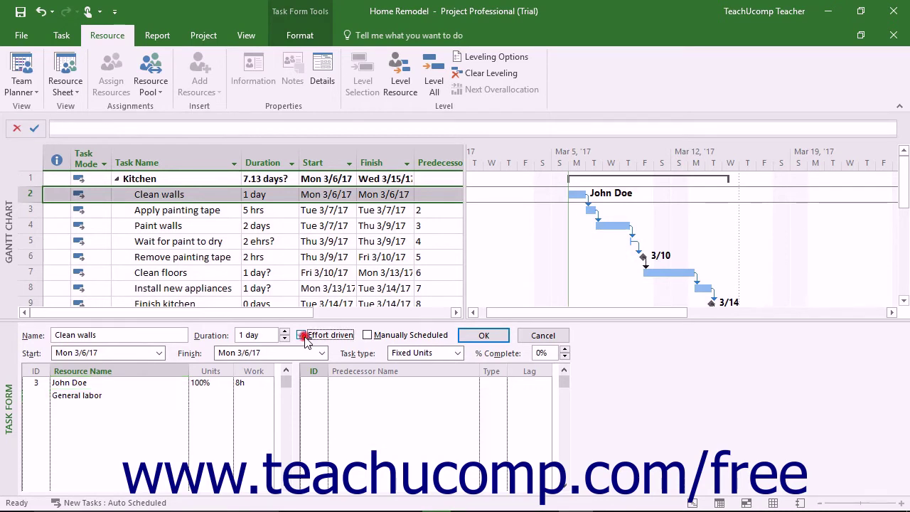
{"action": "left_click", "coordinate": [458, 354]}
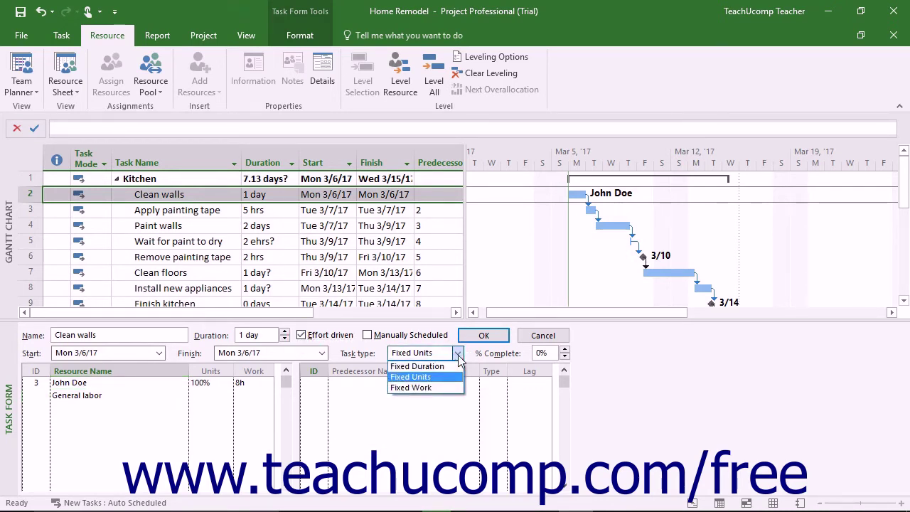
{"action": "left_click", "coordinate": [446, 377]}
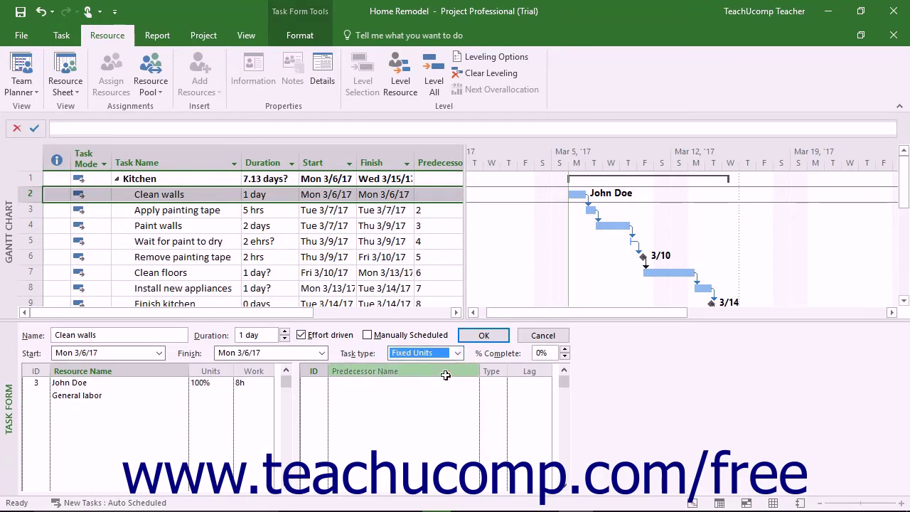
{"action": "left_click", "coordinate": [478, 337]}
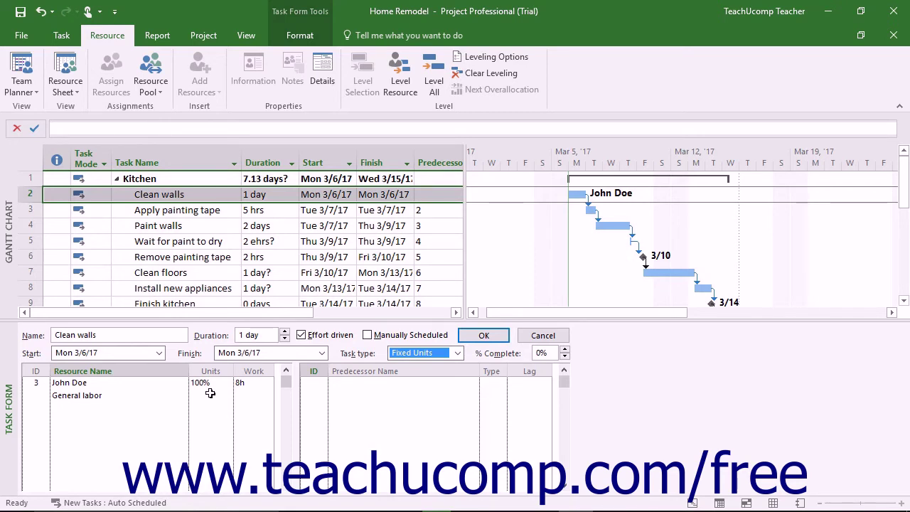
{"action": "left_click", "coordinate": [458, 353]}
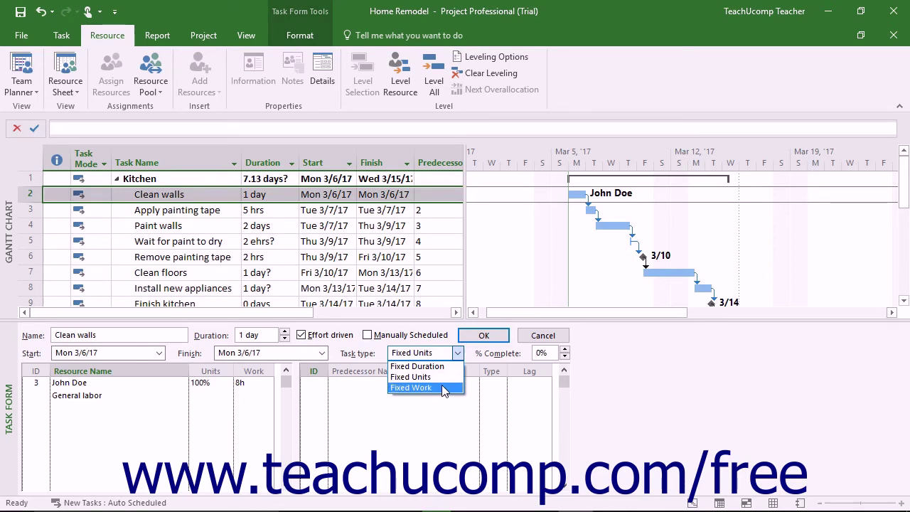
{"action": "left_click", "coordinate": [442, 377]}
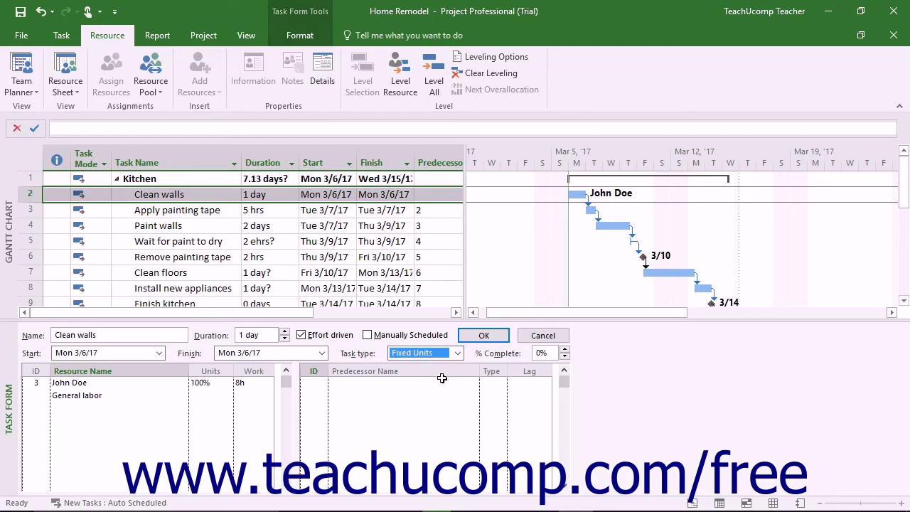
- Apply the effort-driven edits so Clean walls drops to 0.5 days with 4h each
{"action": "left_click", "coordinate": [339, 339]}
{"action": "left_click", "coordinate": [340, 340]}
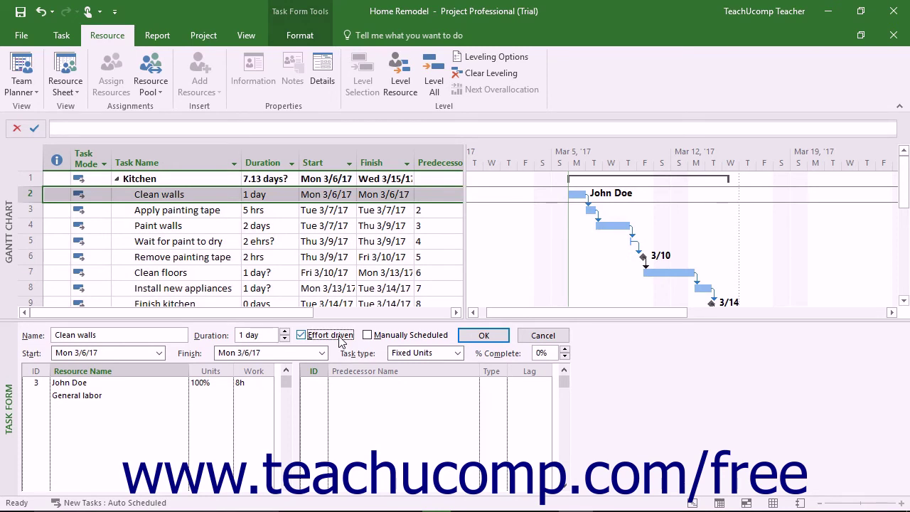
{"action": "left_click", "coordinate": [474, 340]}
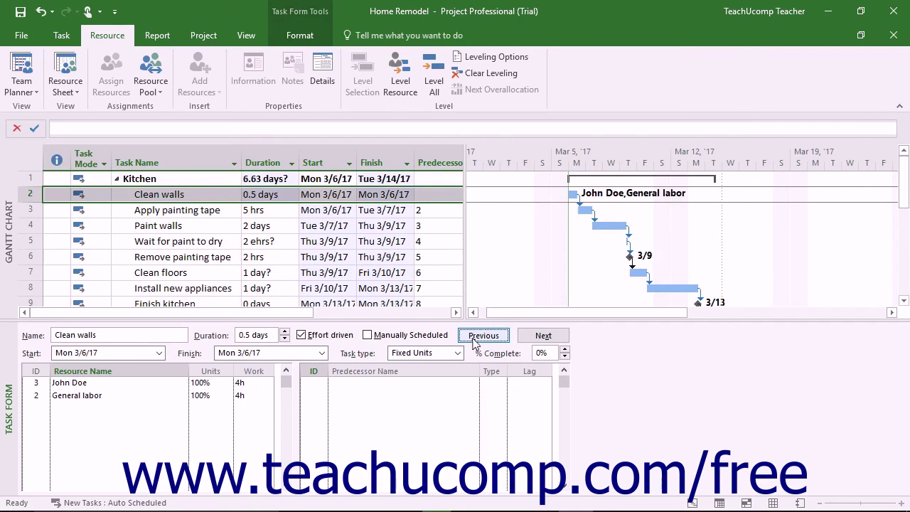
{"action": "left_click", "coordinate": [538, 340]}
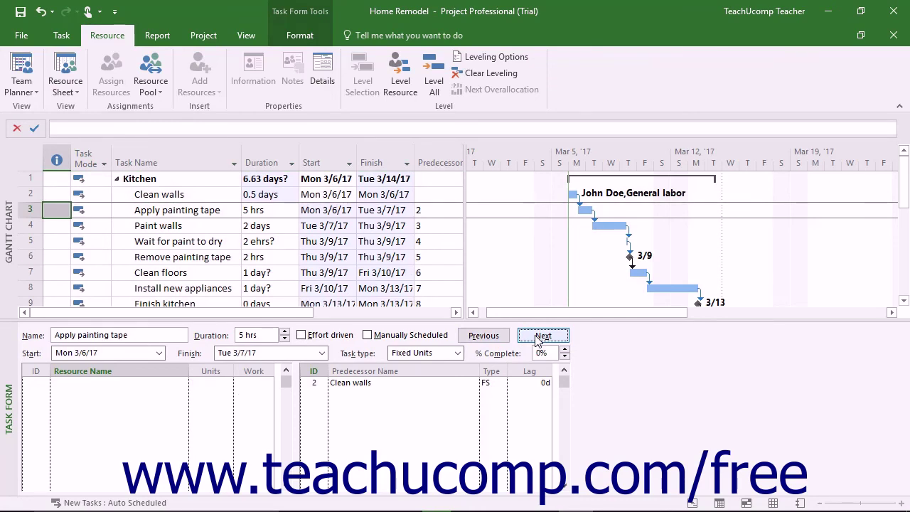
{"action": "left_click", "coordinate": [495, 335]}
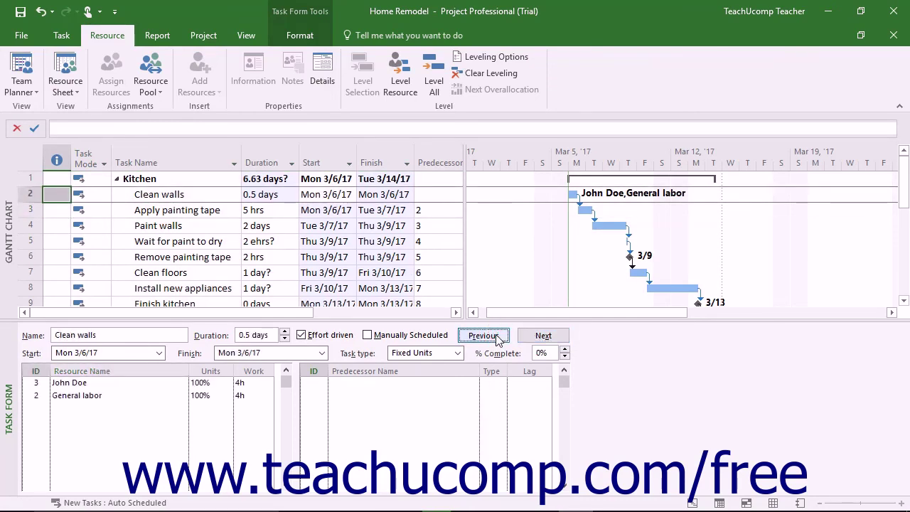